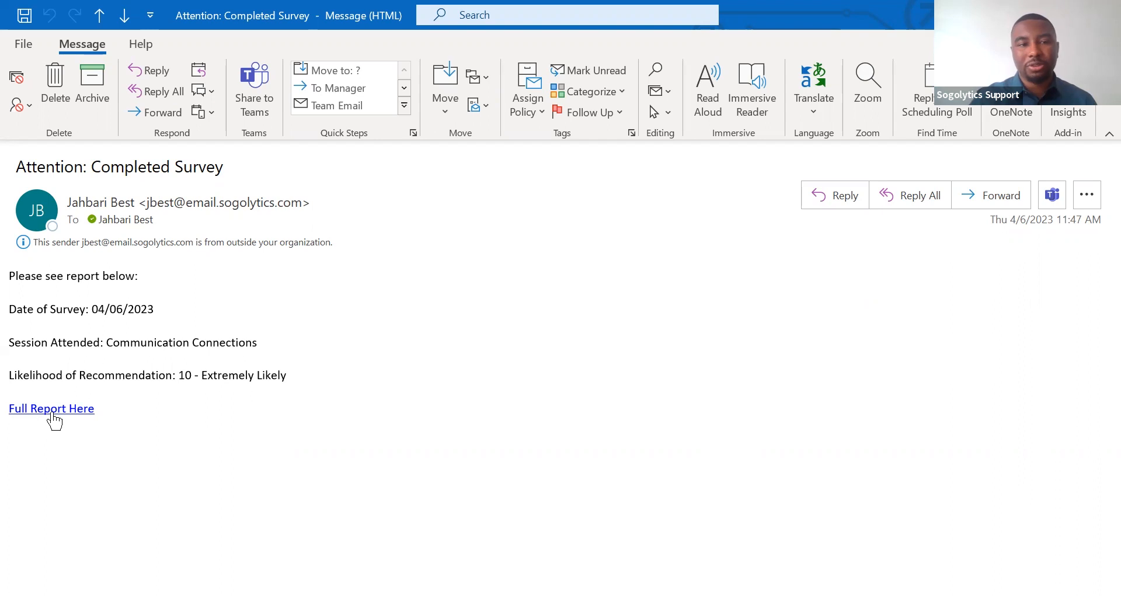
Open the survey's Rules & Alerts and edit the Feature Focus rule
mouse_move(55, 418)
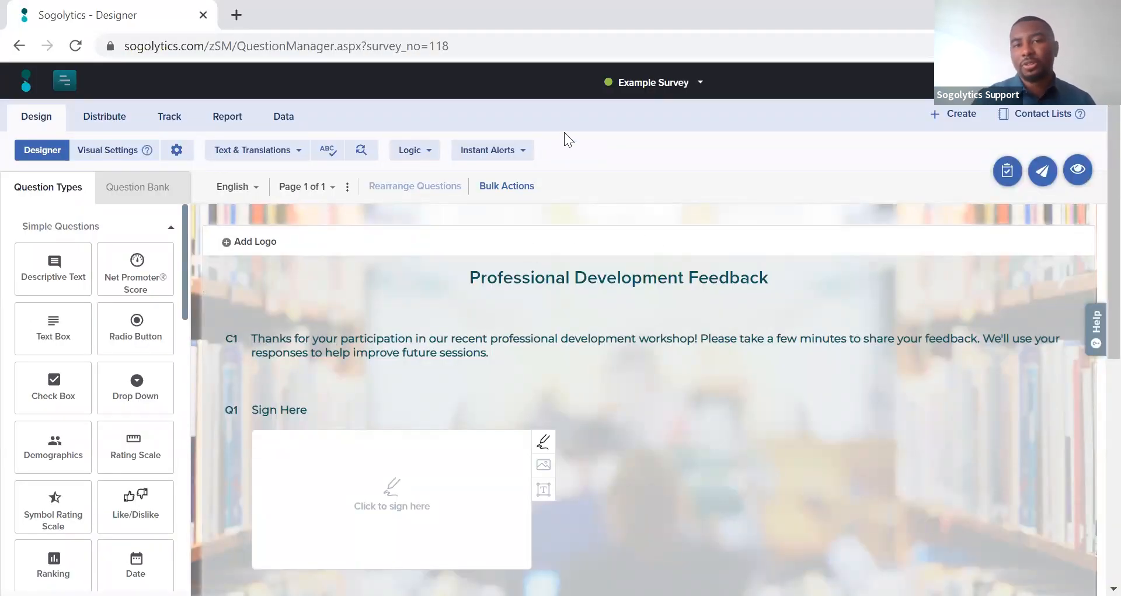
left_click(509, 153)
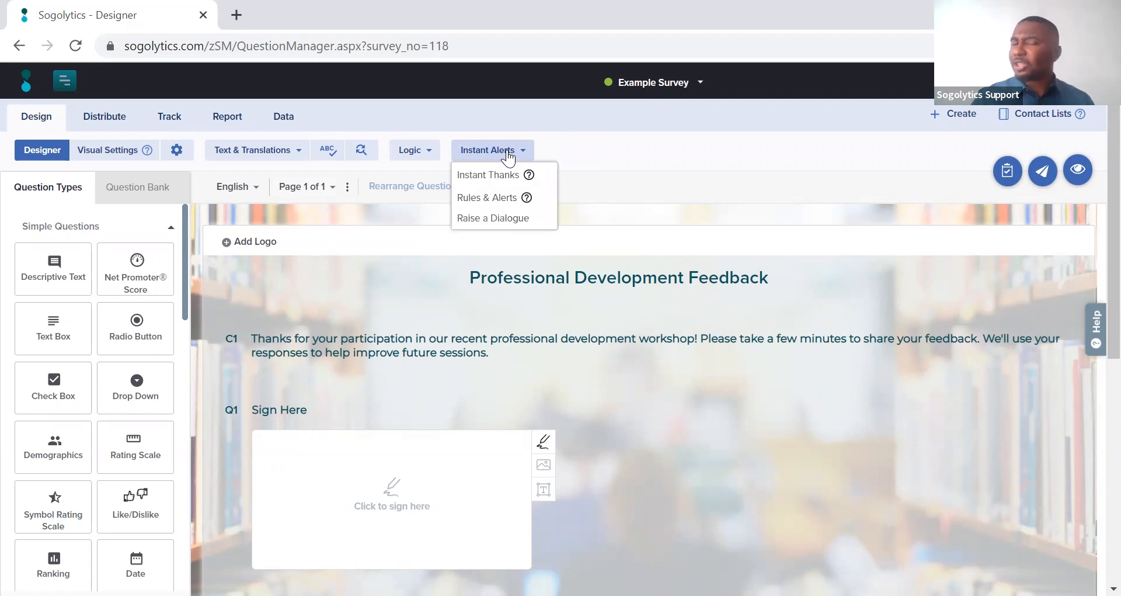
left_click(513, 202)
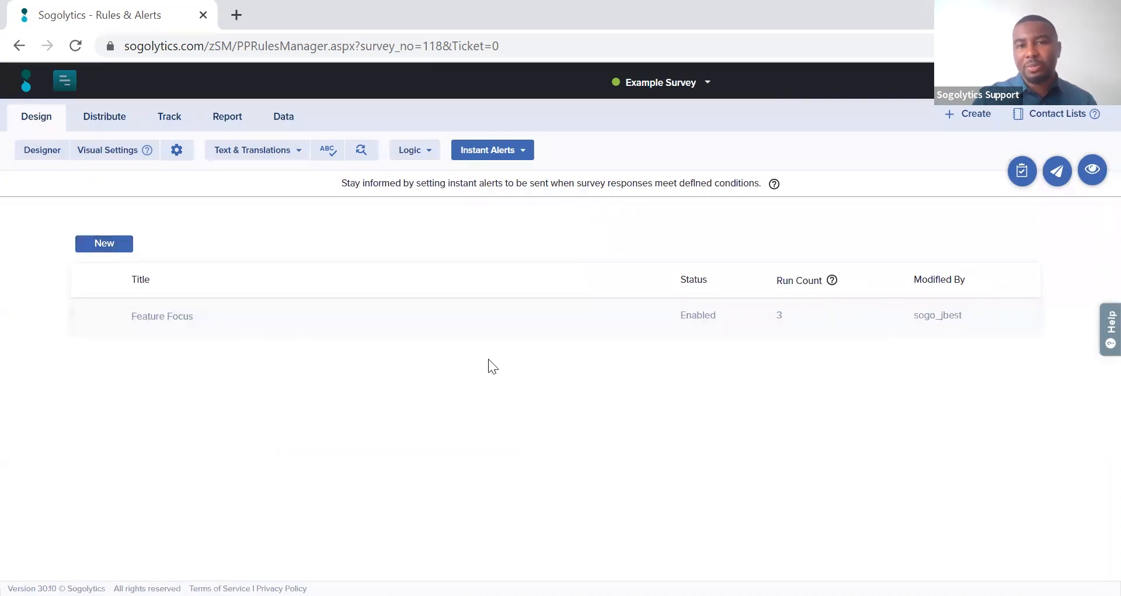
mouse_move(843, 324)
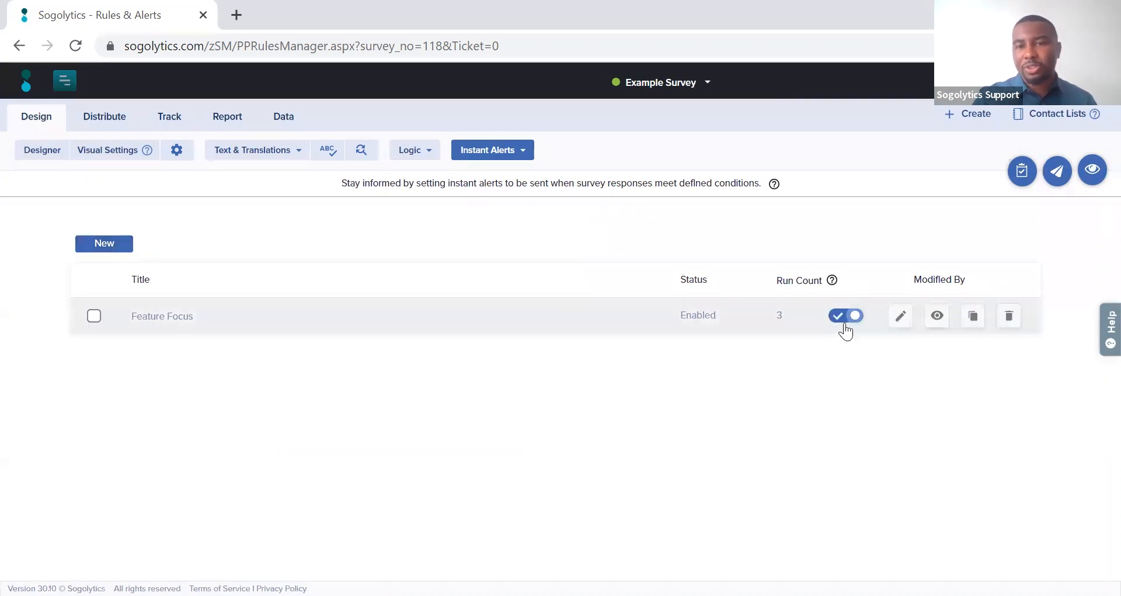
left_click(903, 320)
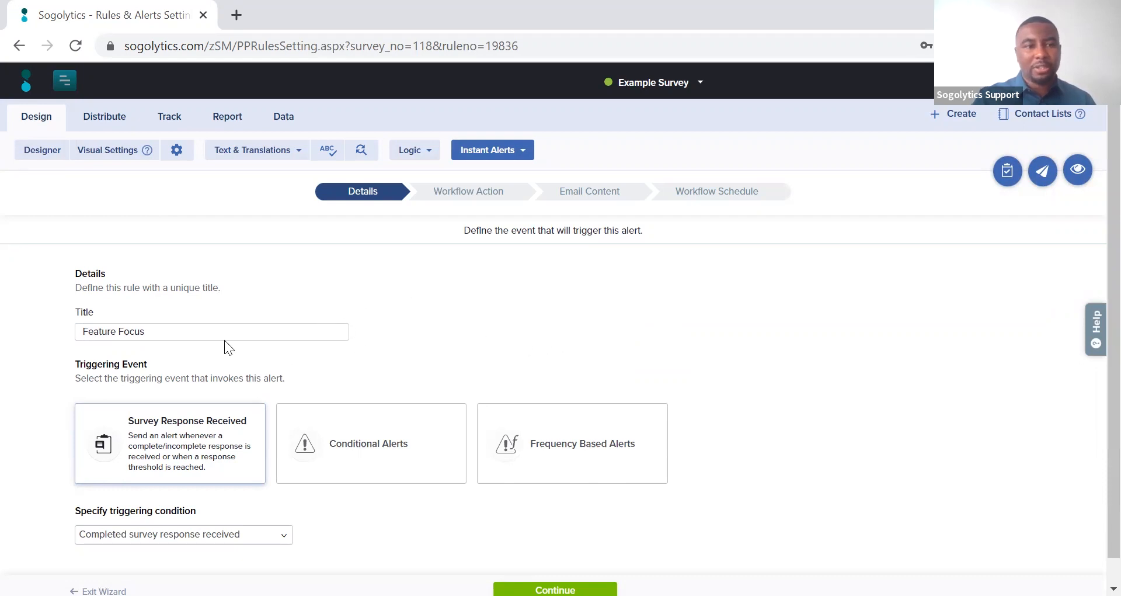
Examine the triggering conditions for Survey Response Received, and the condition types and questions offered for Conditional Alerts
scroll(1096, 344, "down", 1)
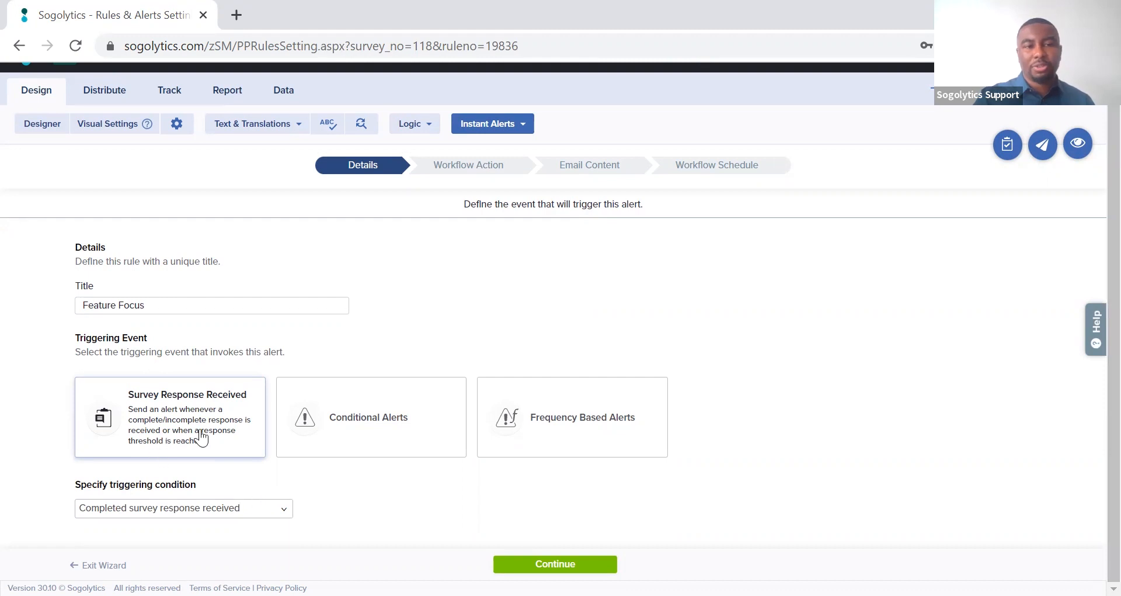
left_click(259, 518)
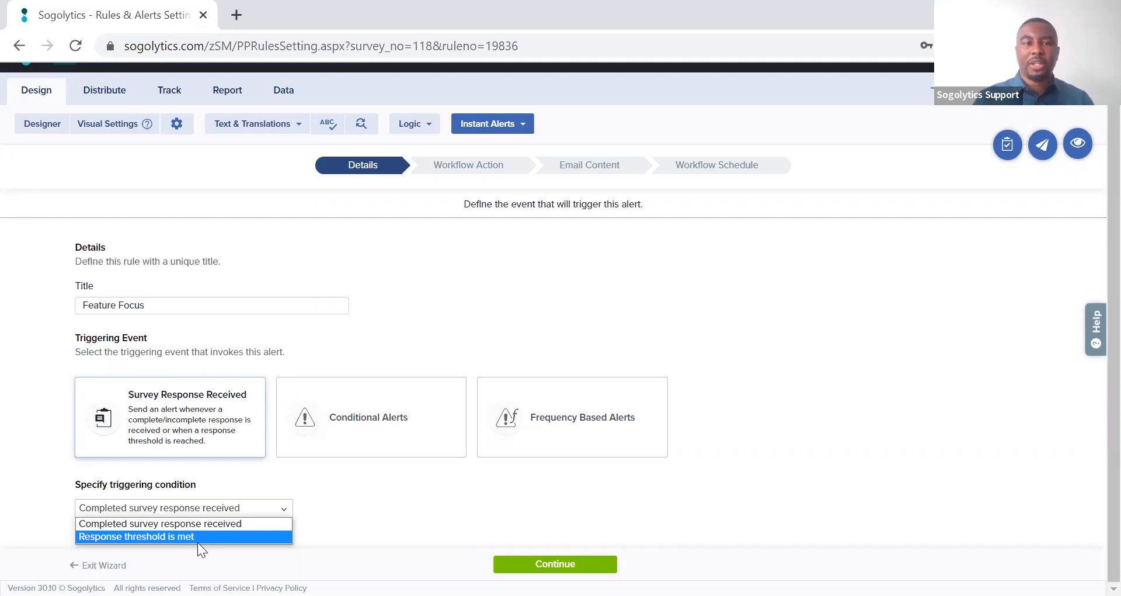
left_click(346, 435)
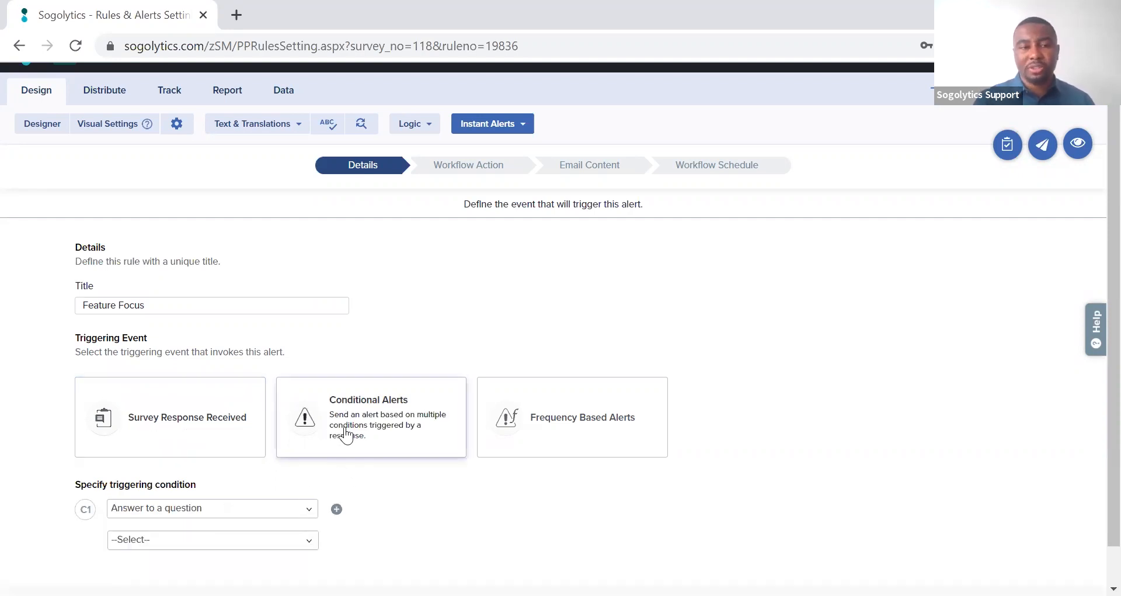
left_click(296, 517)
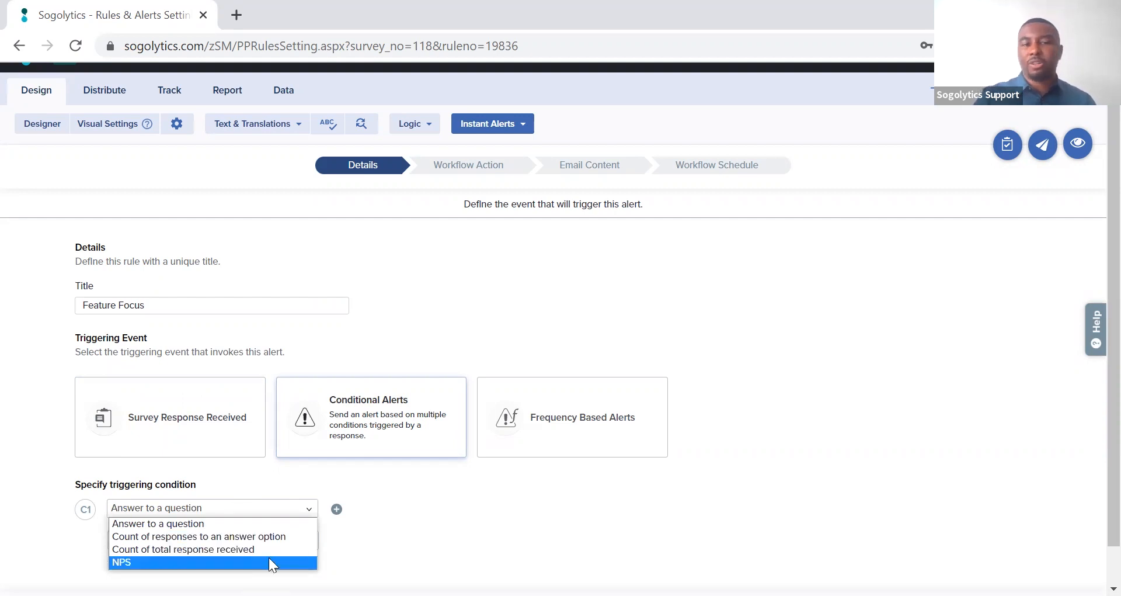
left_click(453, 524)
left_click(303, 539)
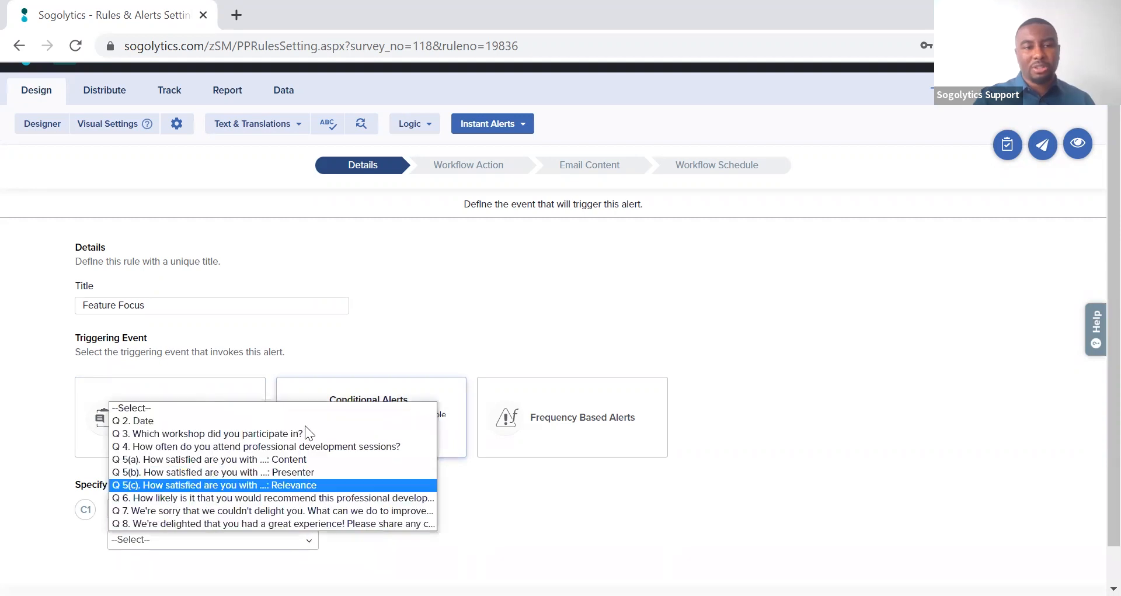
left_click(449, 480)
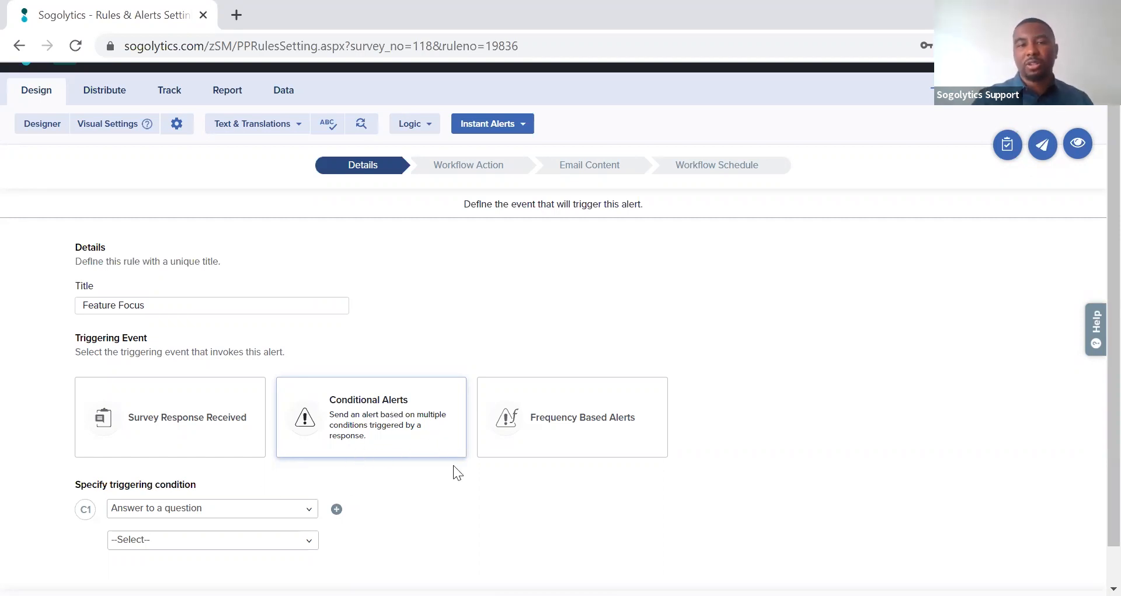
Switch the triggering event to Frequency Based Alerts and review its frequency choices and triggering condition settings
left_click(554, 451)
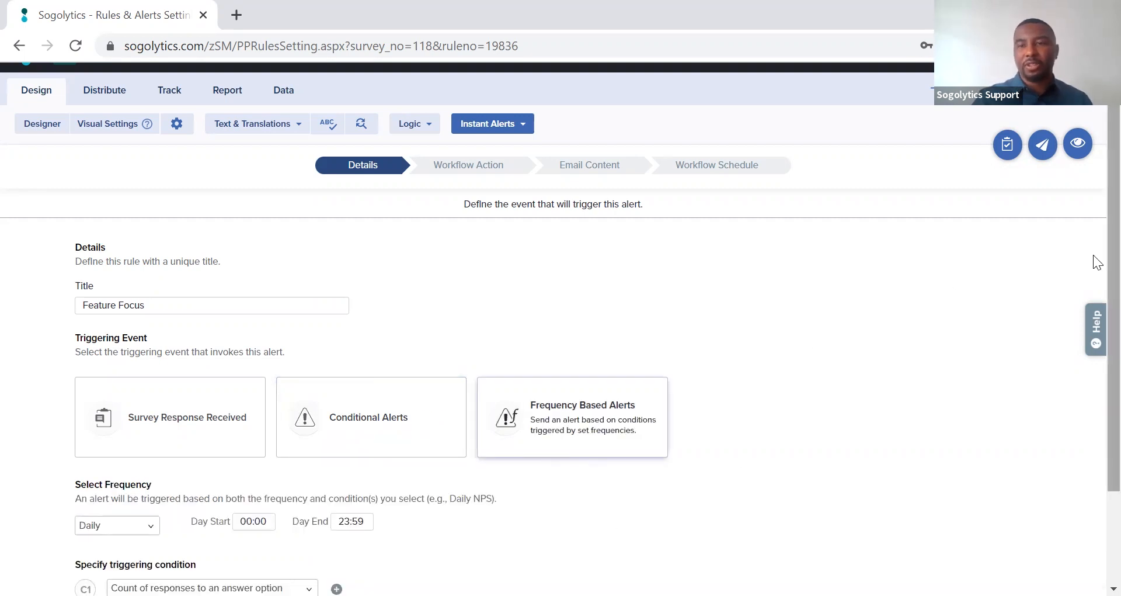
scroll(1096, 292, "down", 1)
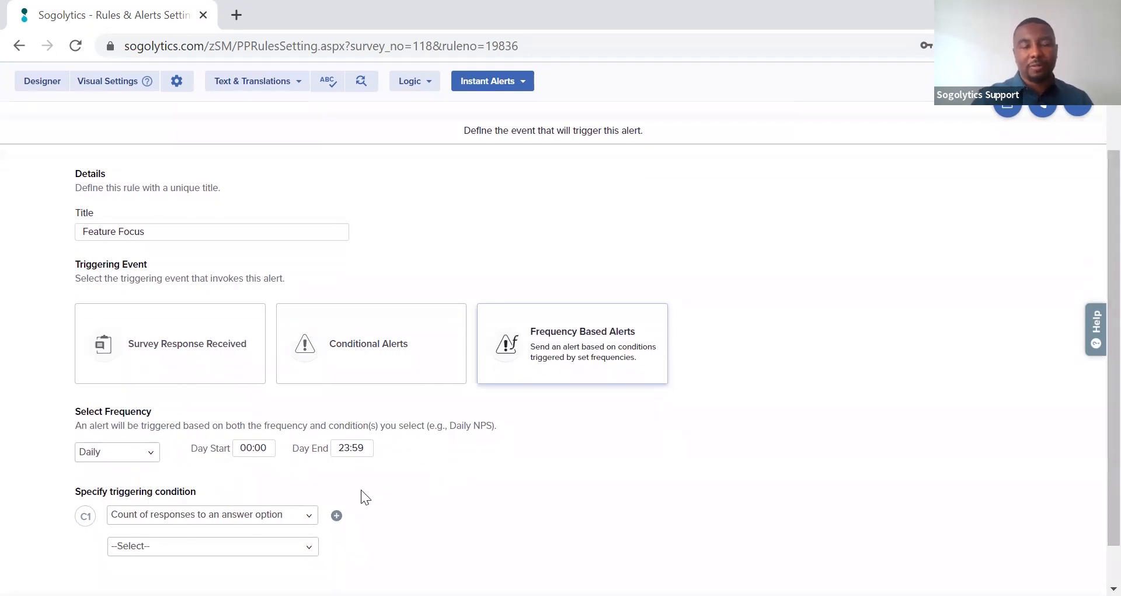
left_click(142, 453)
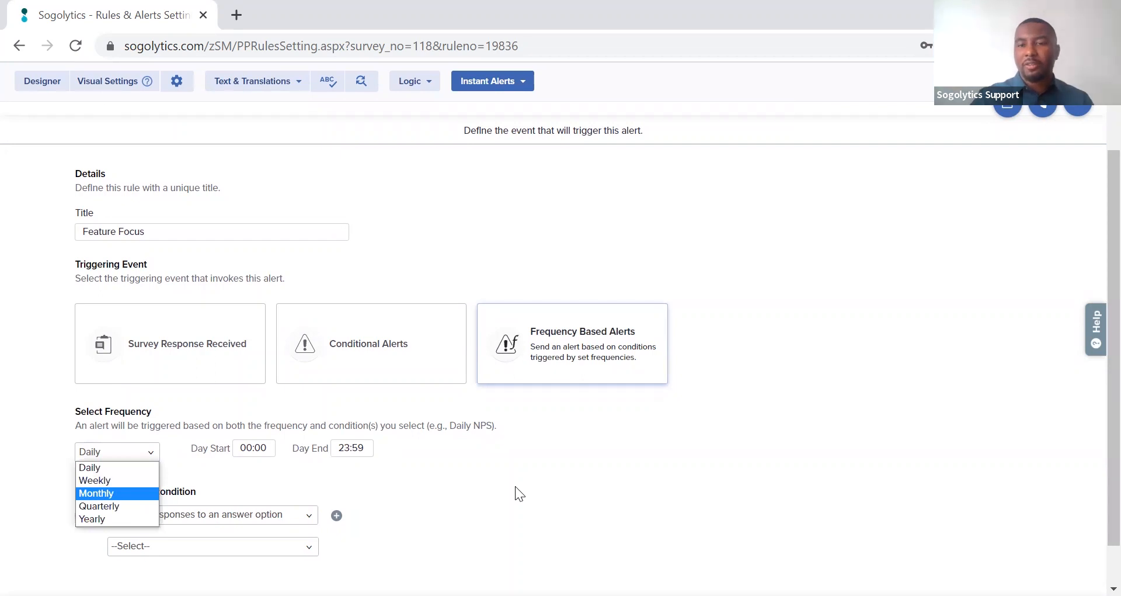
left_click(1109, 321)
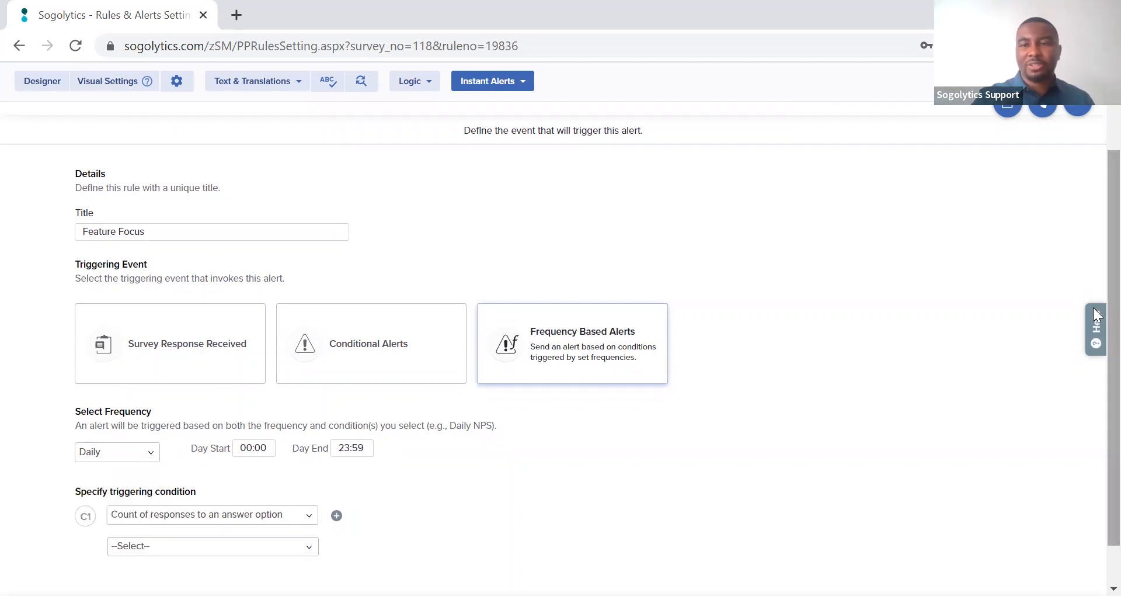
scroll(1094, 339, "down", 1)
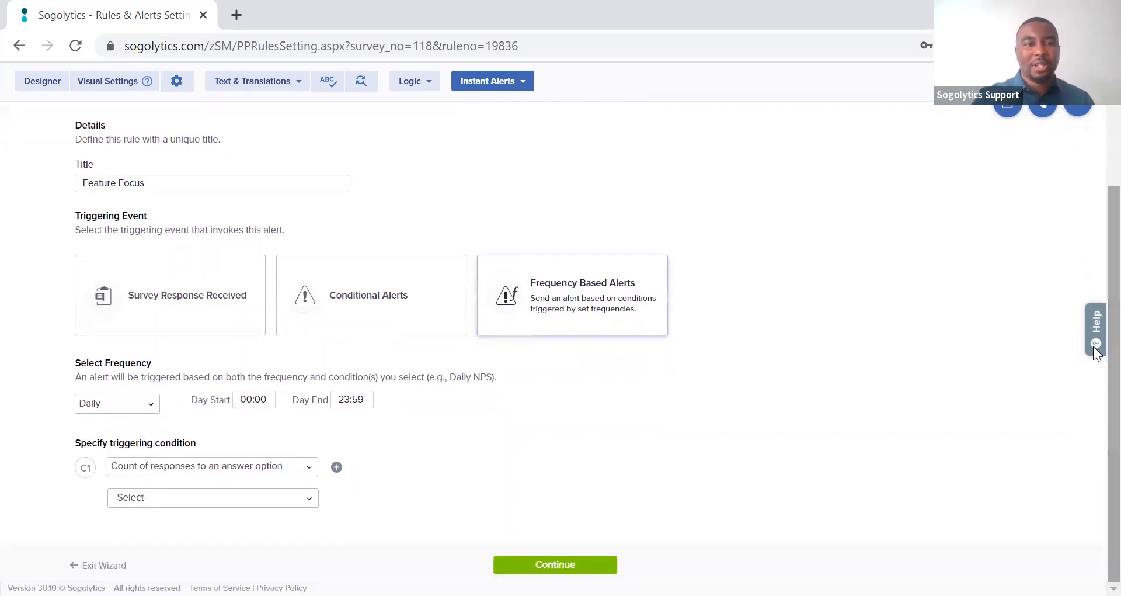
Set the triggering event to Survey Response Received for completed survey responses and proceed to the workflow action
left_click(194, 326)
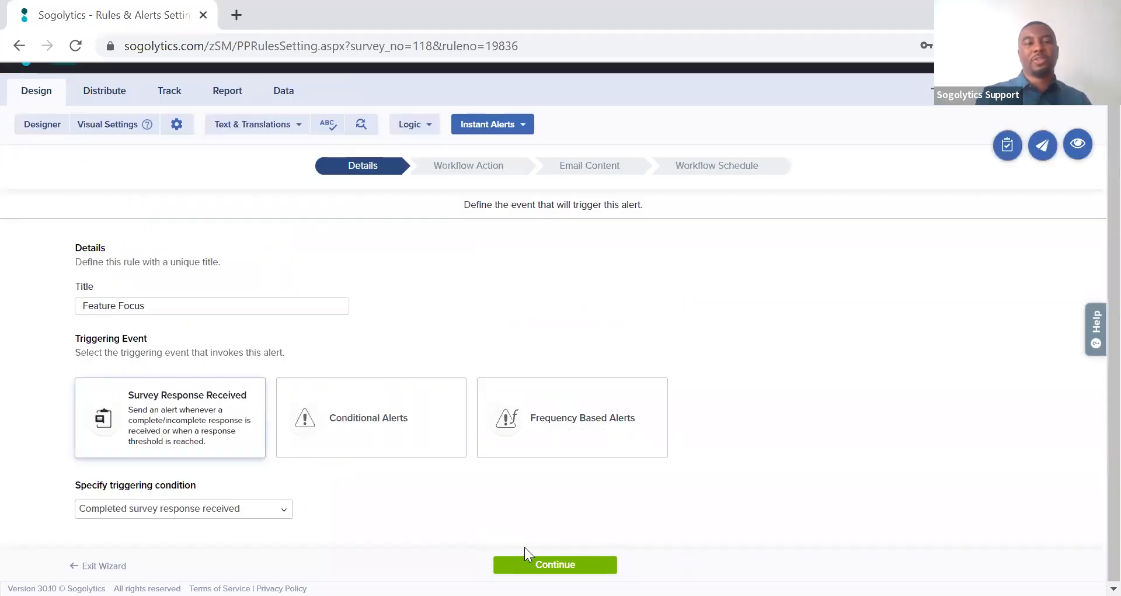
left_click(554, 564)
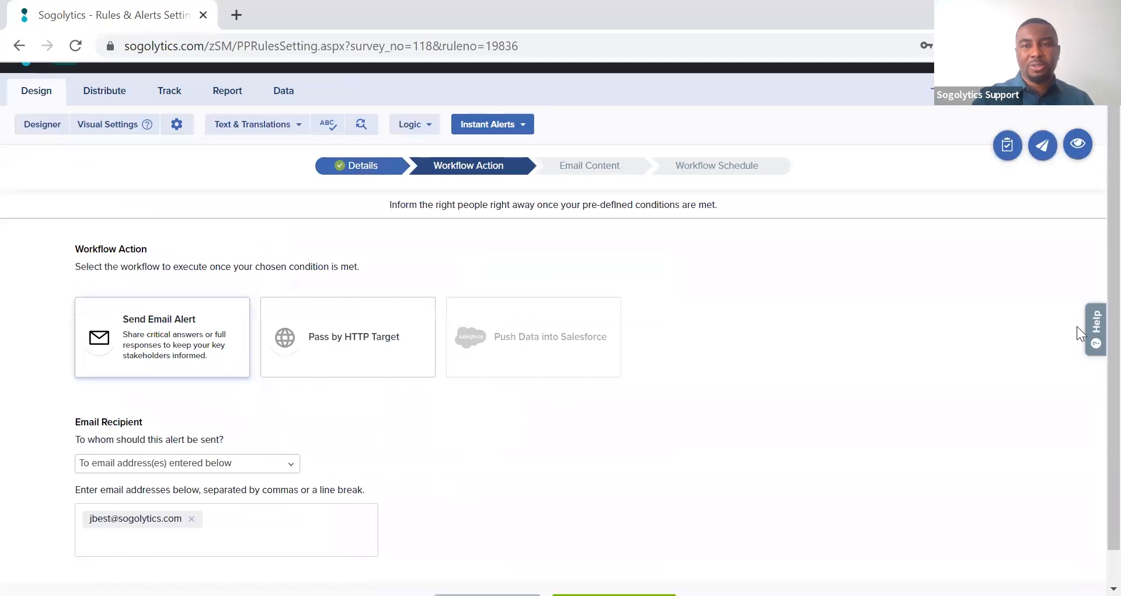
Review the alert recipient options, keep the email alert going to the entered email addresses, and proceed to the email content
scroll(1093, 165, "down", 1)
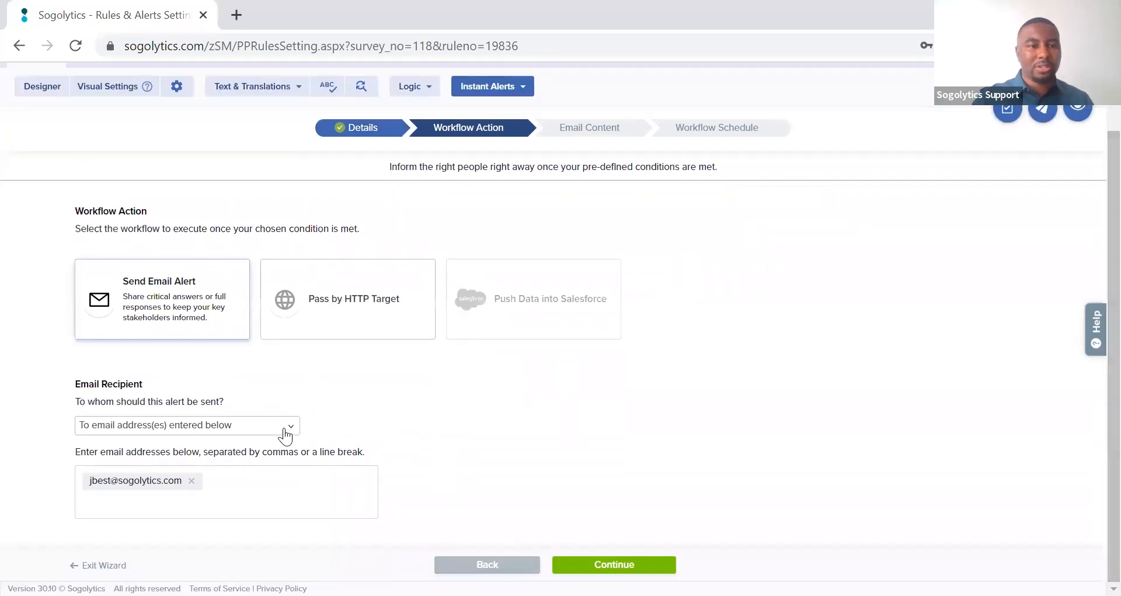
left_click(285, 430)
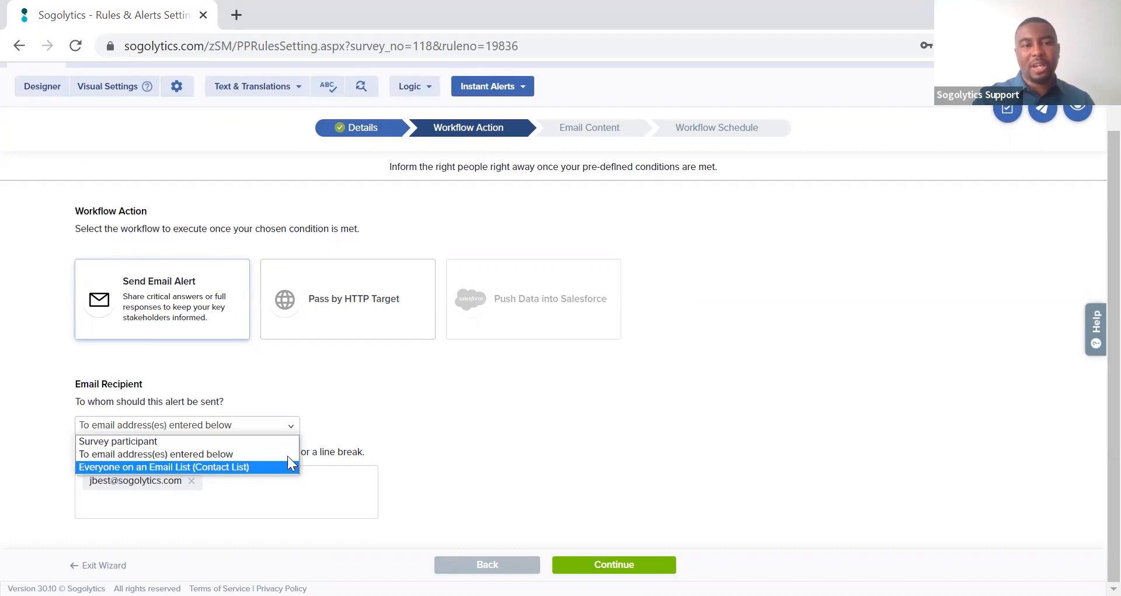
left_click(448, 452)
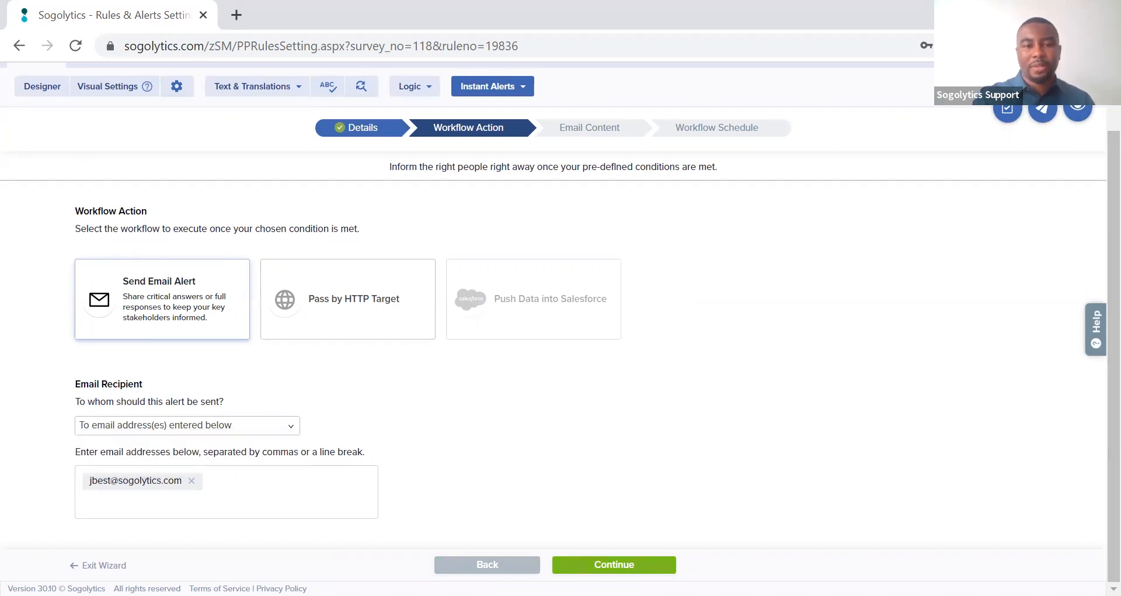
left_click(614, 565)
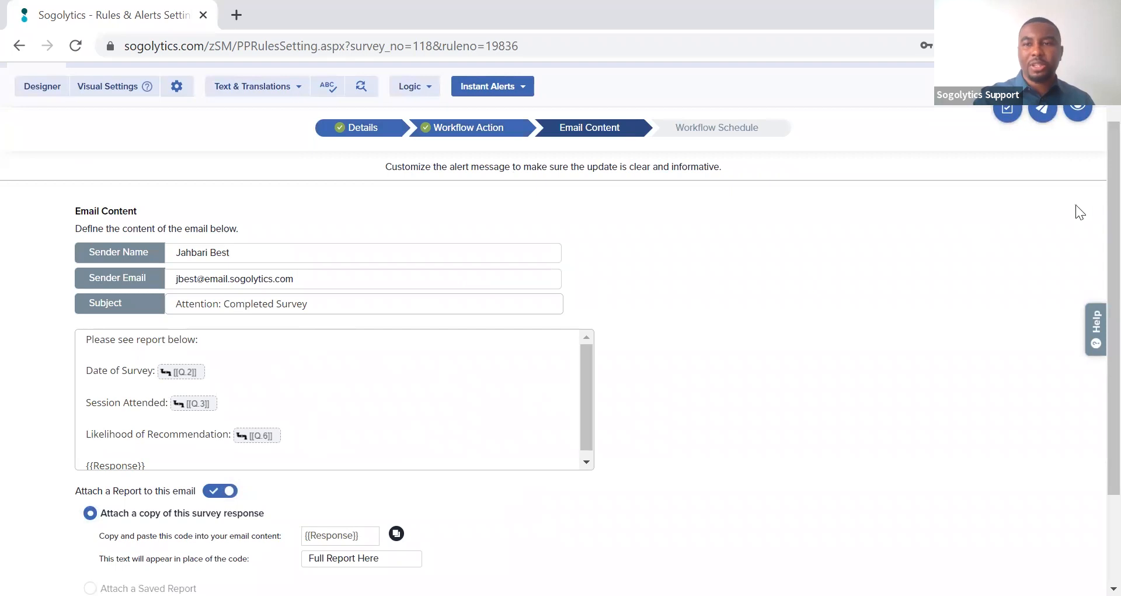
Insert blank lines below the Likelihood of Recommendation line in the alert email's body
scroll(1090, 214, "down", 2)
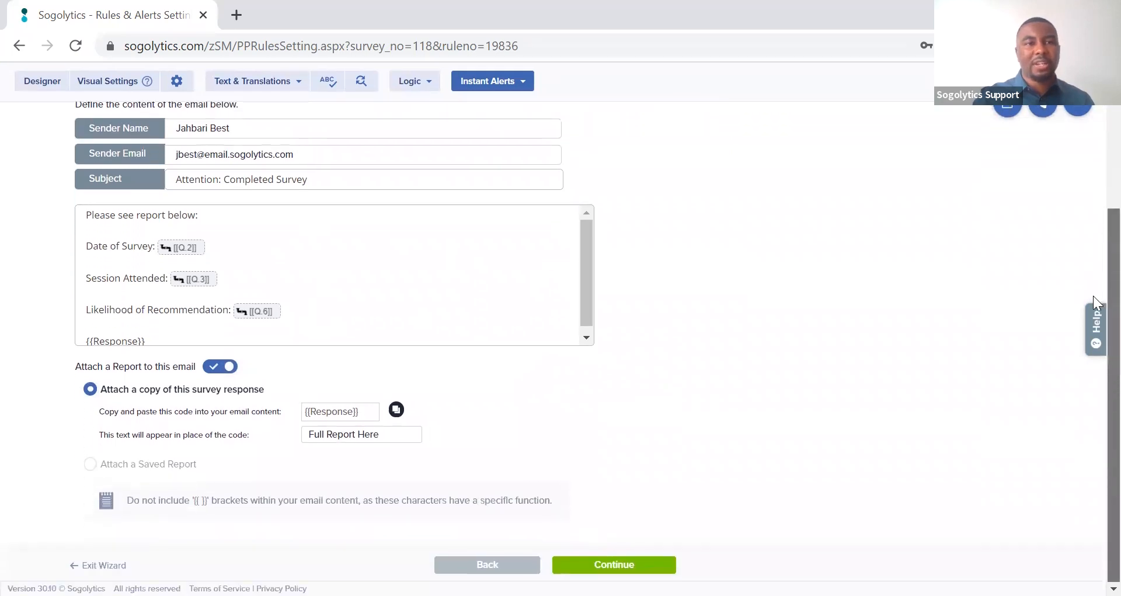
left_click(588, 241)
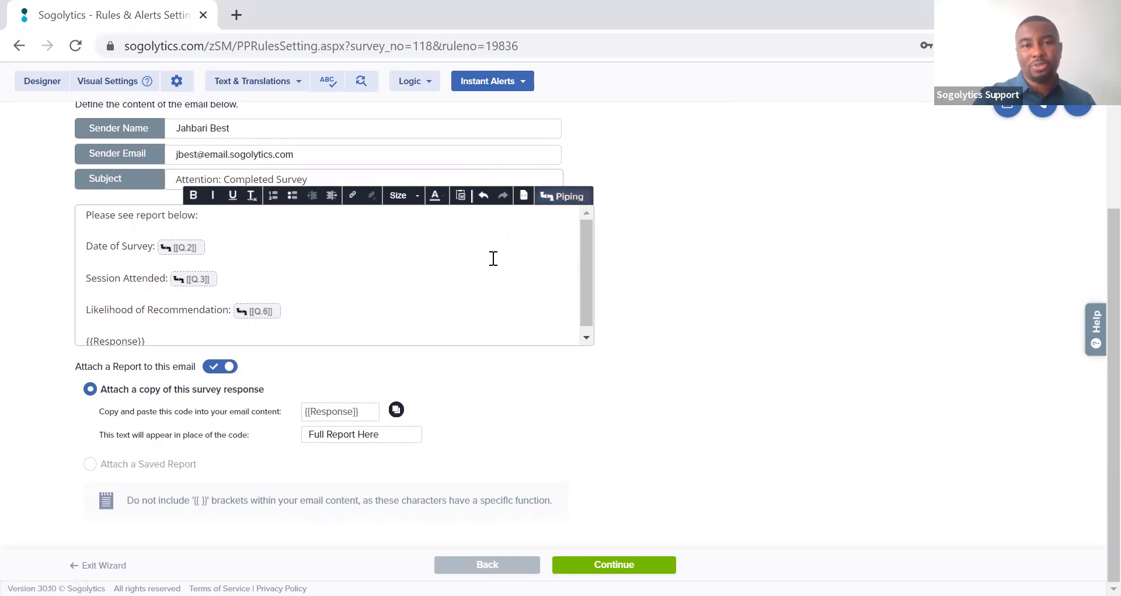
left_click(556, 196)
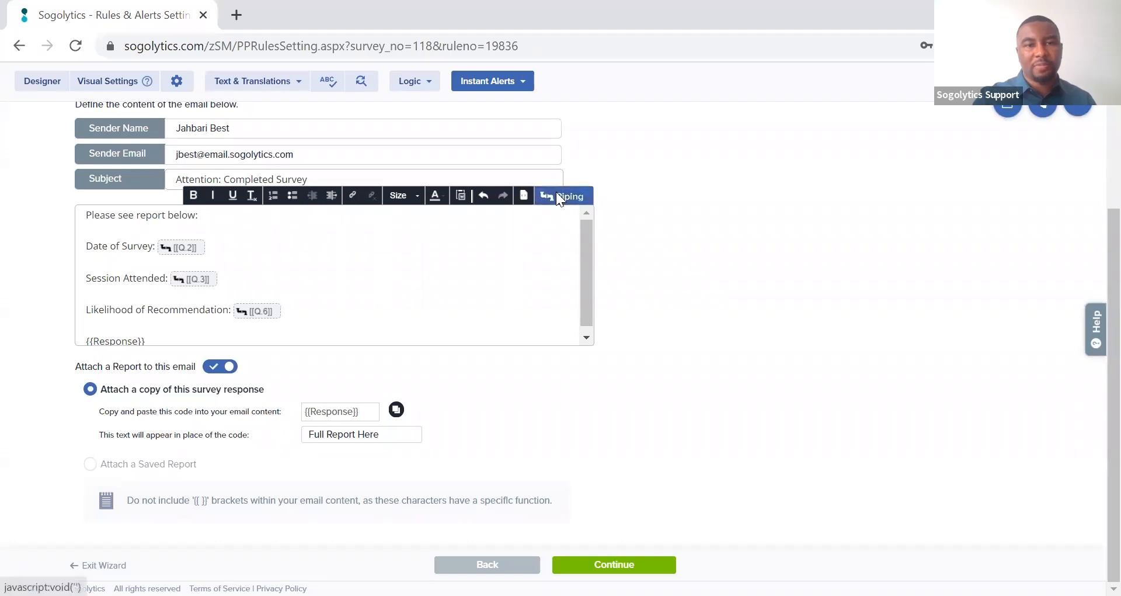
left_click(318, 301)
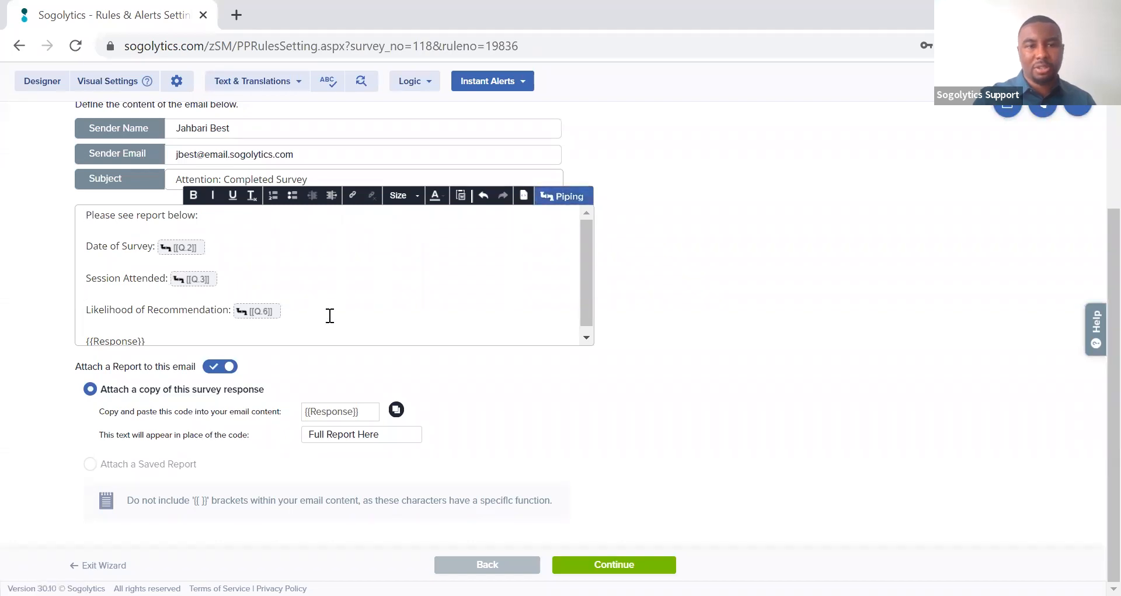
key("Return")
key("Return")
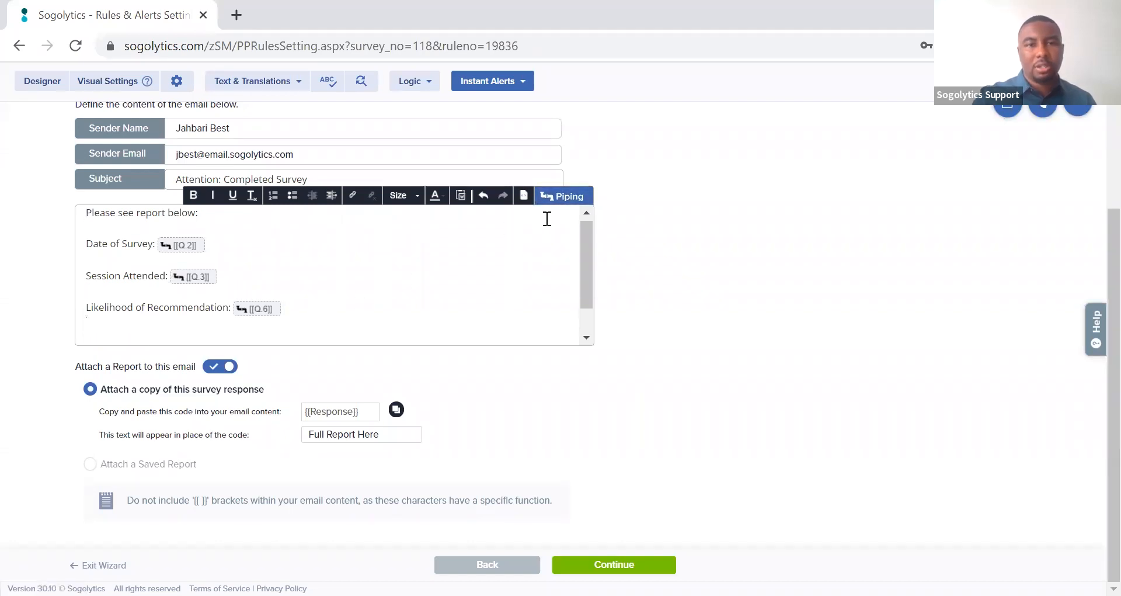
Try piping question Q.5(b) Presenter below the Likelihood of Recommendation line, review its variable options, and cancel
left_click(565, 197)
left_click(100, 324)
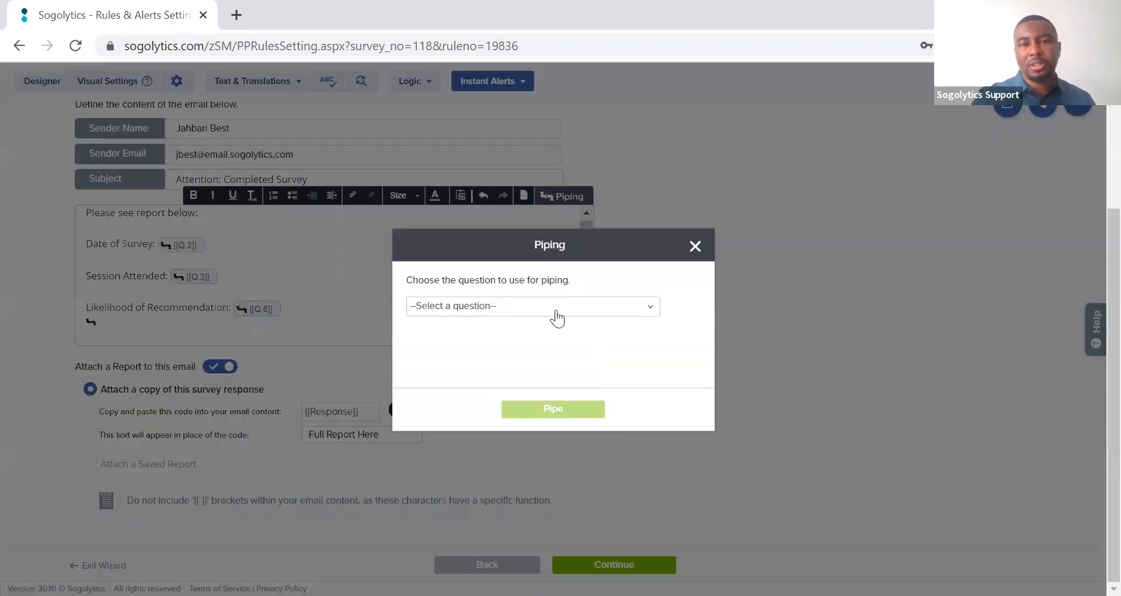
left_click(519, 309)
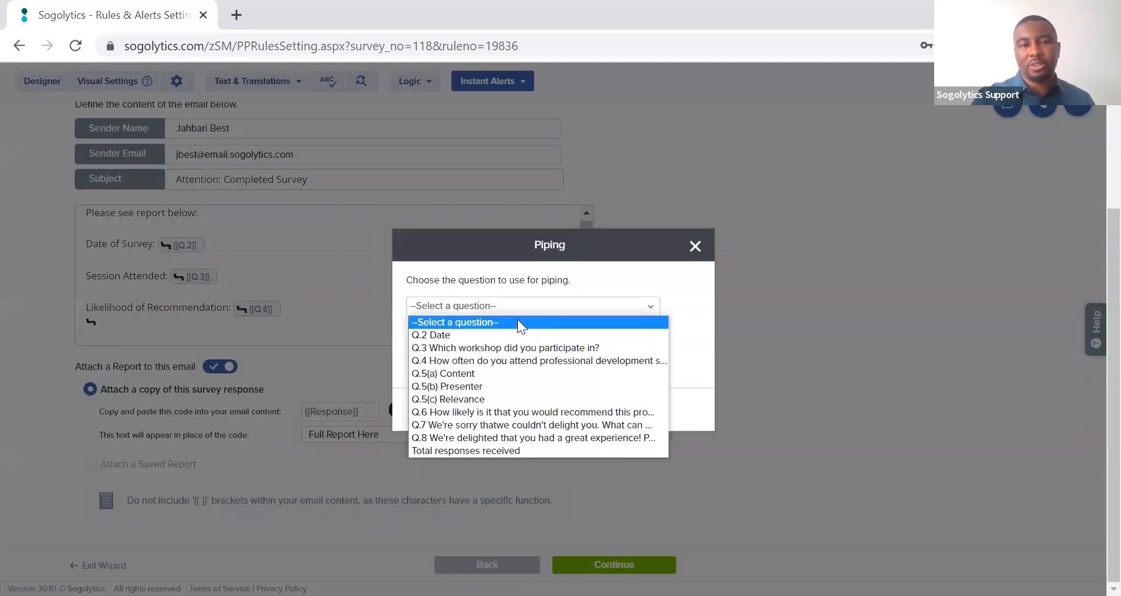
left_click(467, 388)
left_click(506, 356)
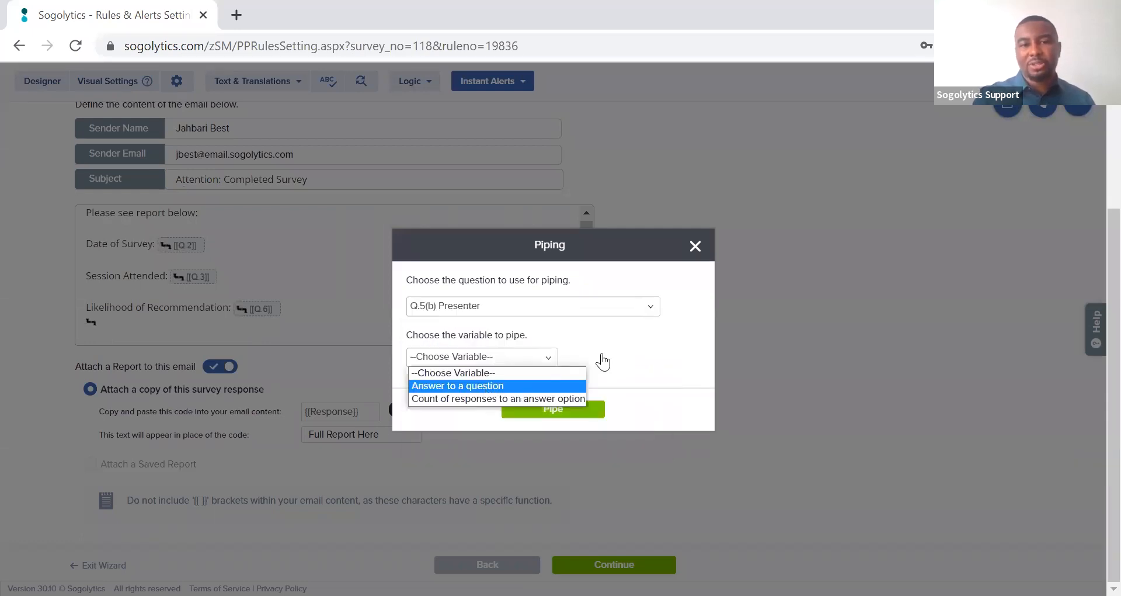
left_click(695, 246)
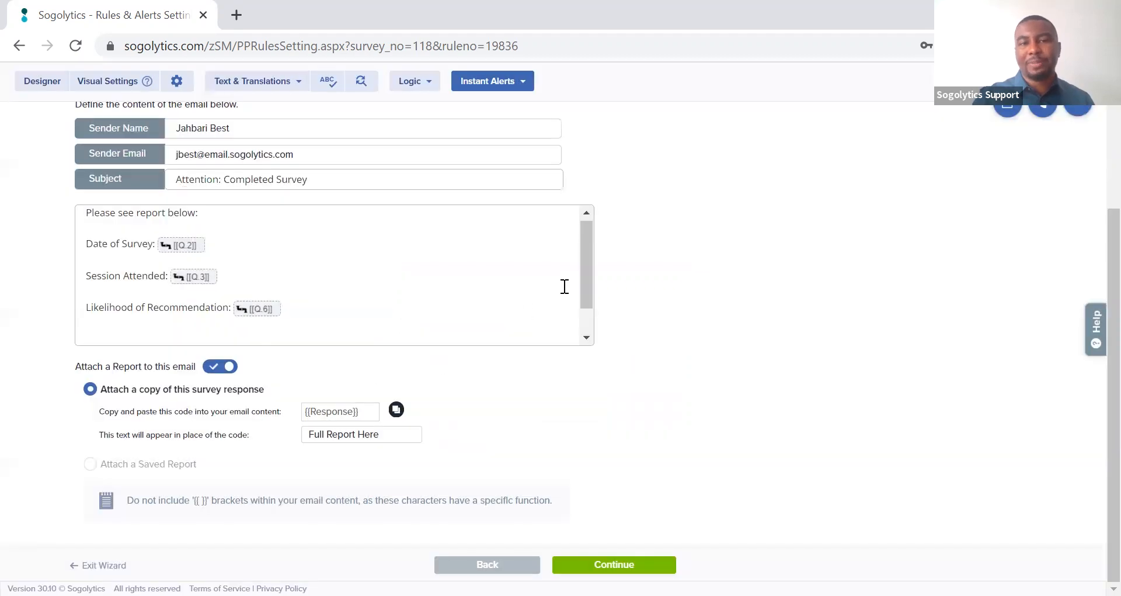
Check the {{Response}} code at the end of the email body and proceed to the workflow schedule
left_click_drag(587, 279, 590, 319)
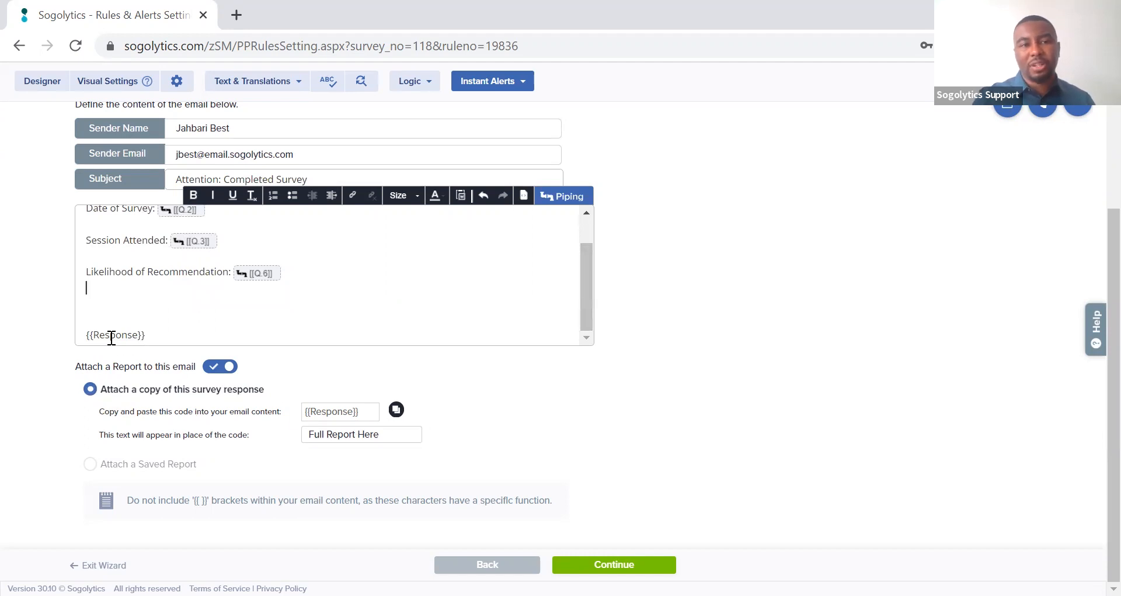
left_click(650, 562)
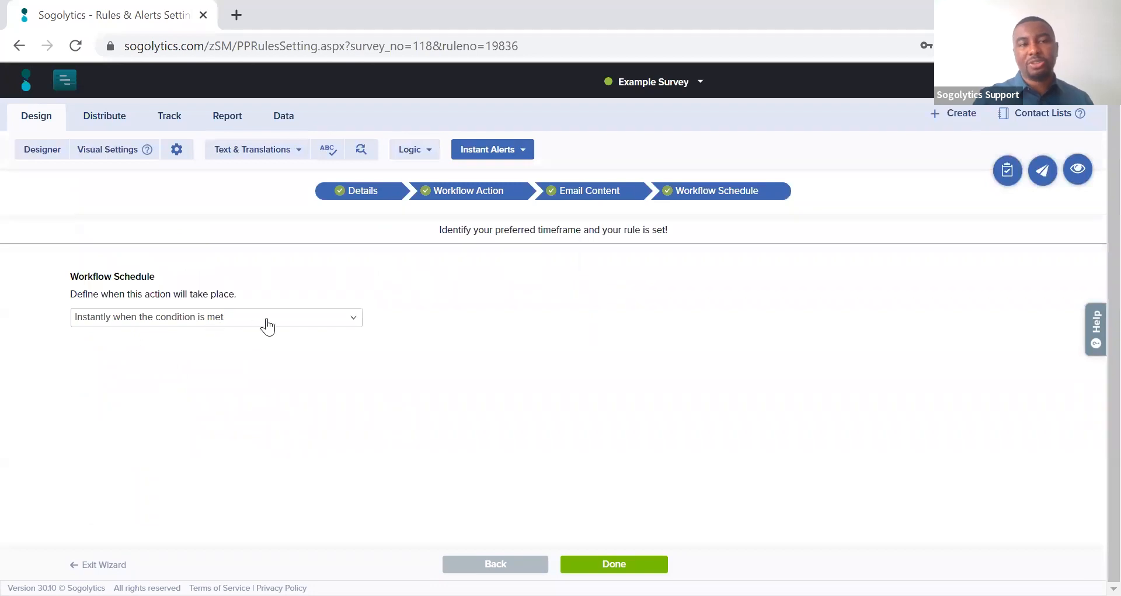
Set the workflow schedule to According to the schedule below and review the email frequency choices
left_click(267, 321)
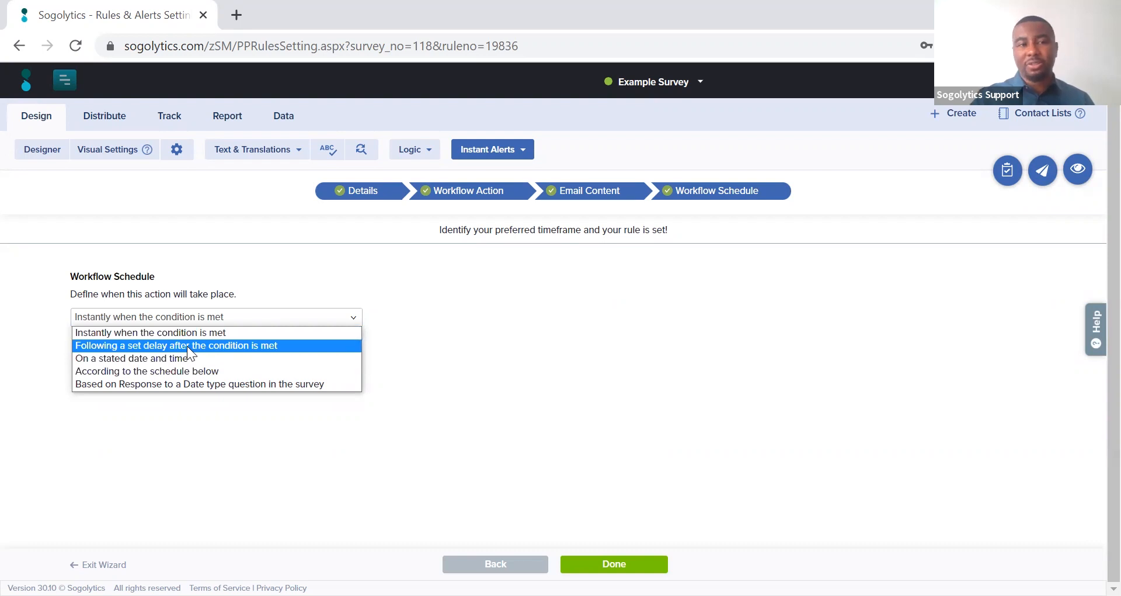
left_click(212, 372)
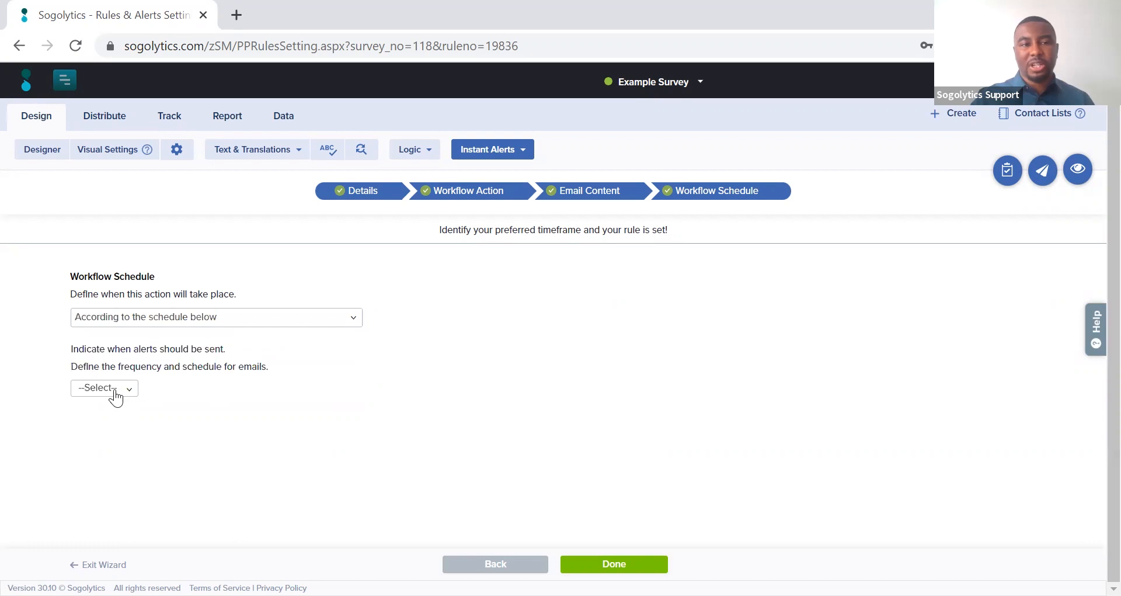
left_click(113, 390)
left_click(426, 406)
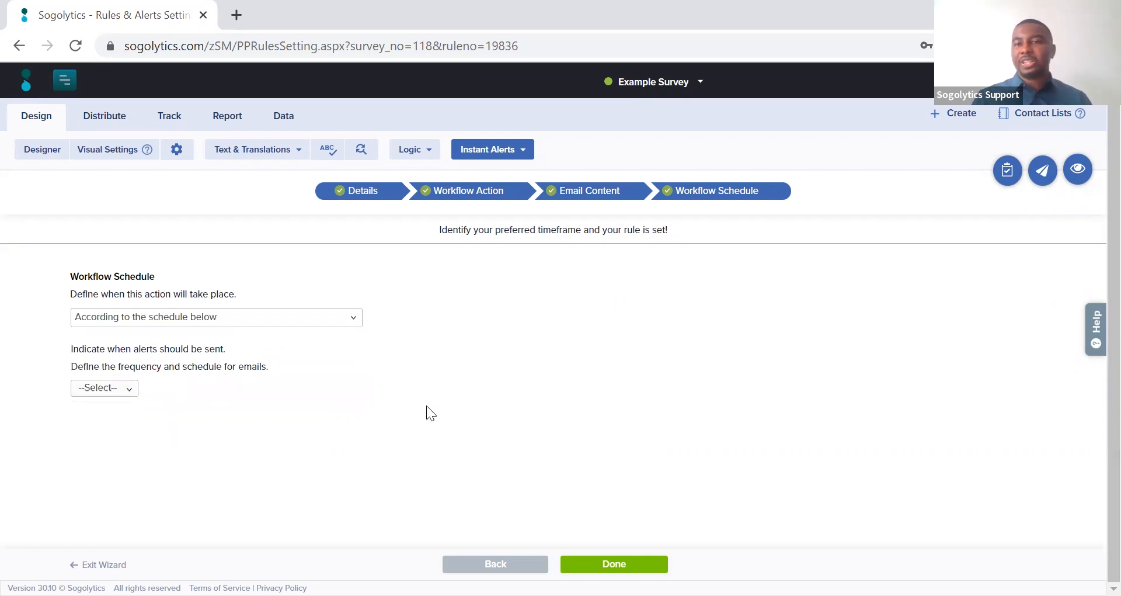